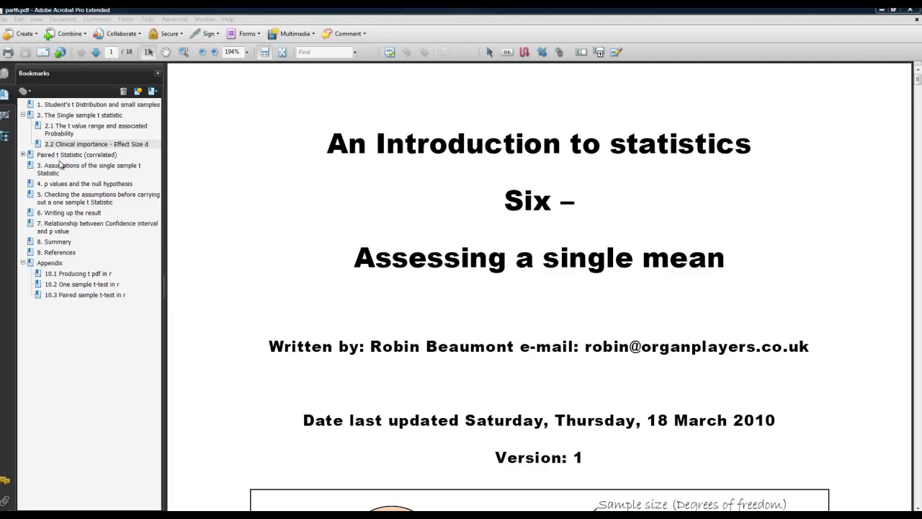
Go to the 'Paired t Statistic (correlated)' bookmark and scroll to the pre/post/difference score table and boxplots.
{"action": "left_click", "coordinate": [59, 155]}
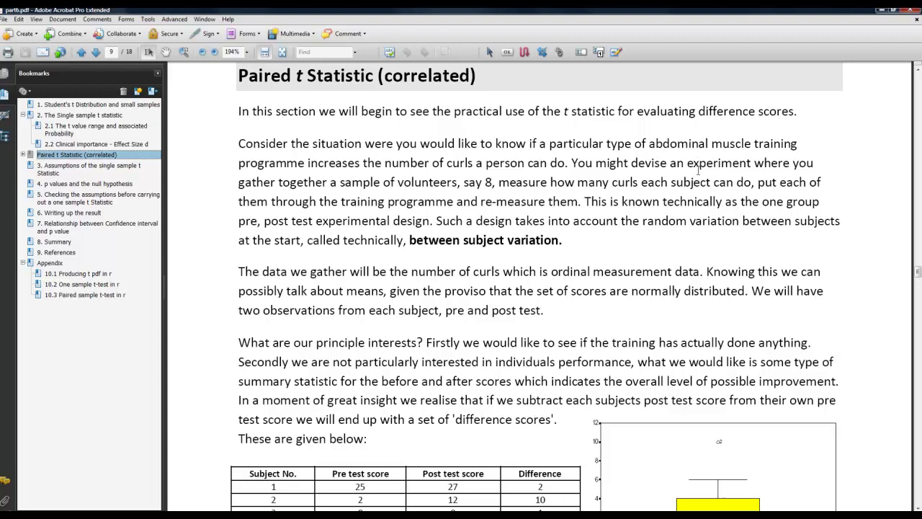
{"action": "scroll", "coordinate": [698, 178], "scroll_direction": "down", "scroll_amount": 2}
{"action": "scroll", "coordinate": [698, 178], "scroll_direction": "down", "scroll_amount": 5}
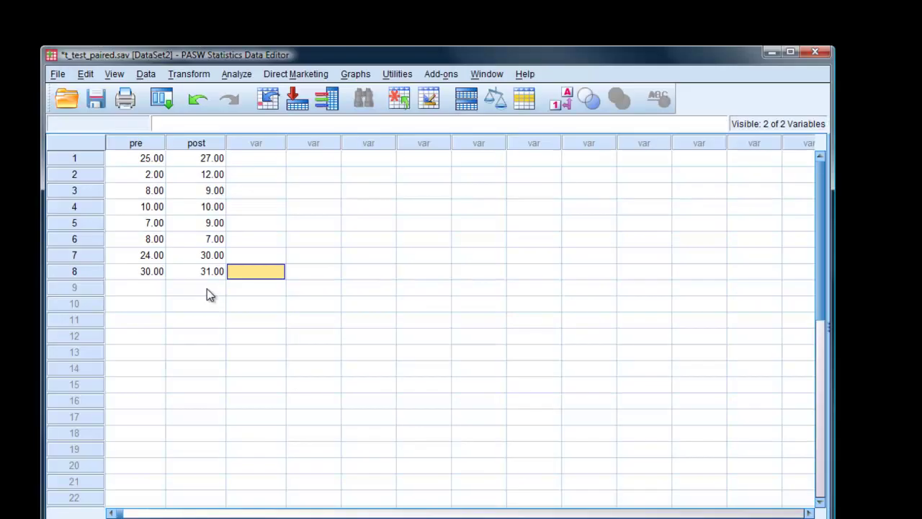
Compute a new target variable diff with the expression pre - post.
{"action": "left_click", "coordinate": [191, 80]}
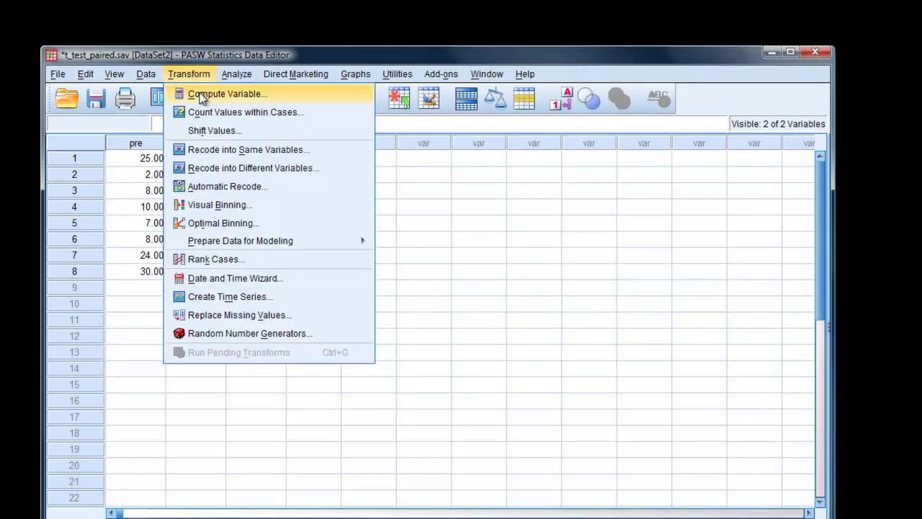
{"action": "left_click", "coordinate": [199, 93]}
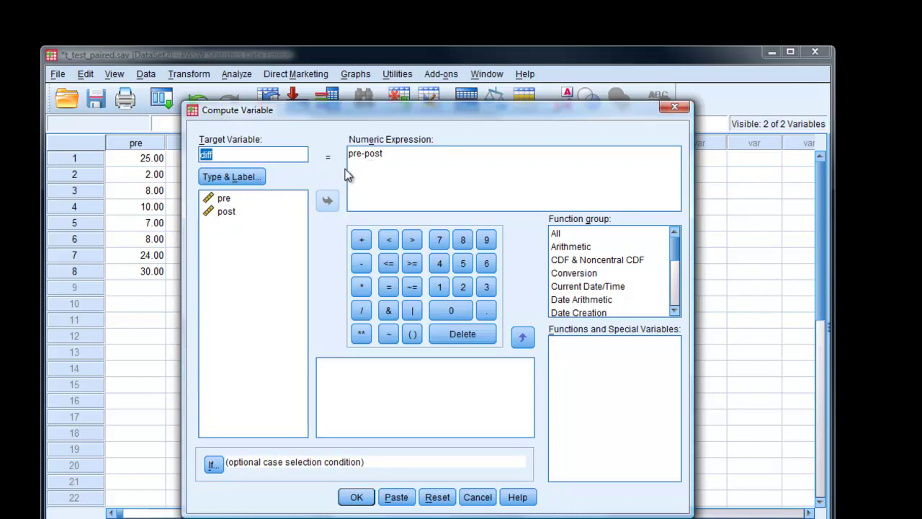
{"action": "left_click", "coordinate": [366, 155]}
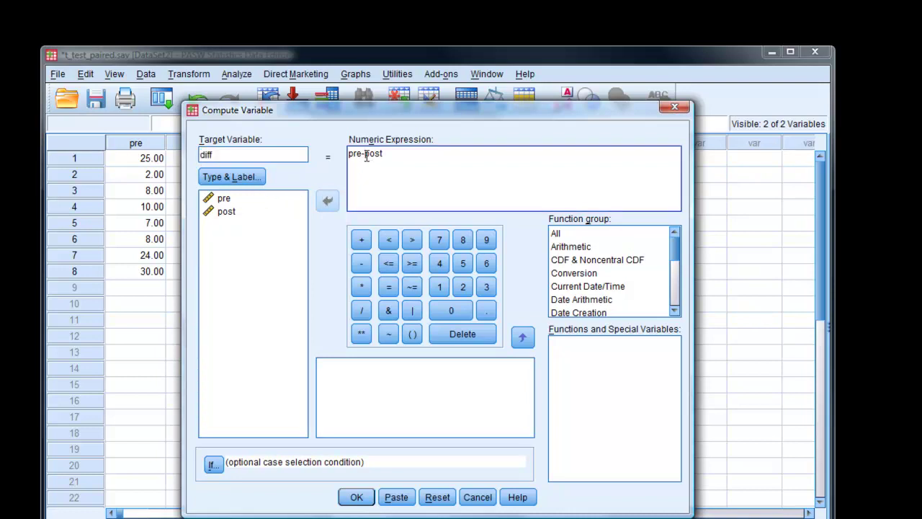
{"action": "left_click", "coordinate": [362, 154]}
{"action": "left_click", "coordinate": [356, 497]}
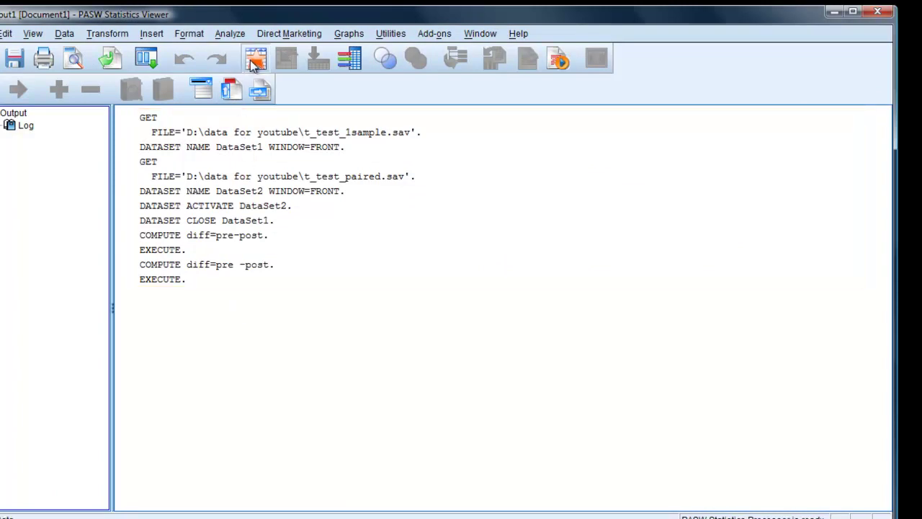
Return to the Data Editor to show diff values -2, -10, -1, 0, -2, 1, -6, -1.
{"action": "left_click", "coordinate": [231, 89]}
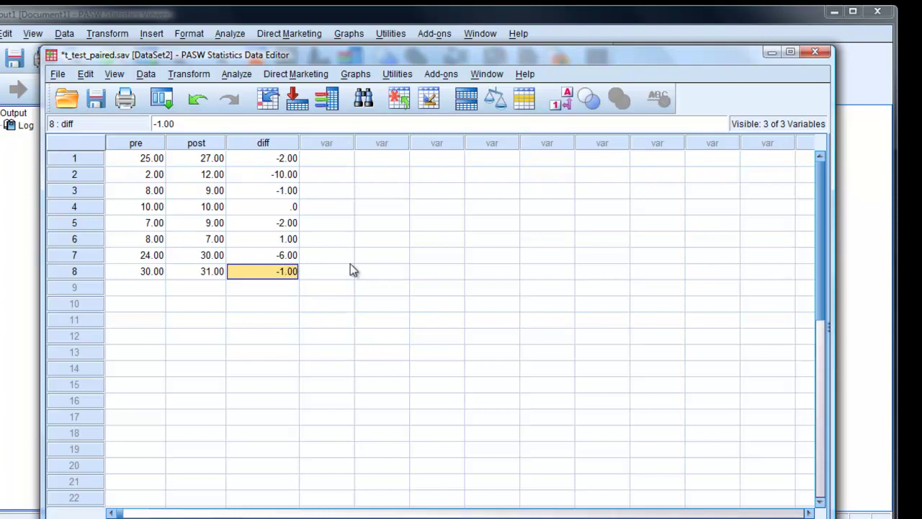
Run a Paired-Samples T Test with pre and post as Pair 1.
{"action": "left_click", "coordinate": [236, 74]}
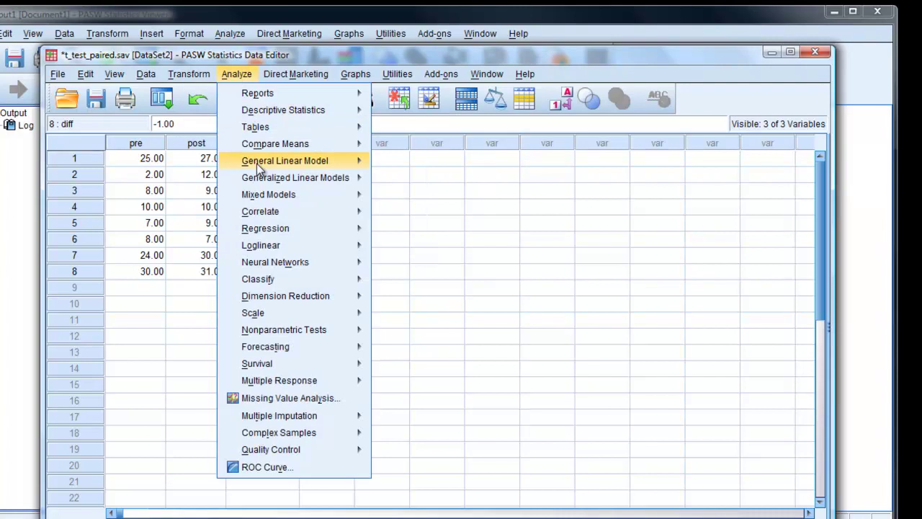
{"action": "mouse_move", "coordinate": [257, 142]}
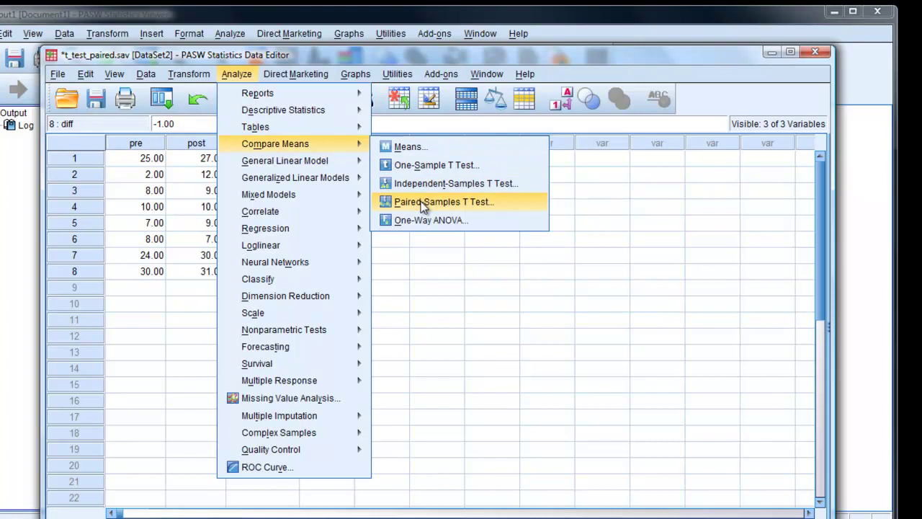
{"action": "left_click", "coordinate": [477, 205]}
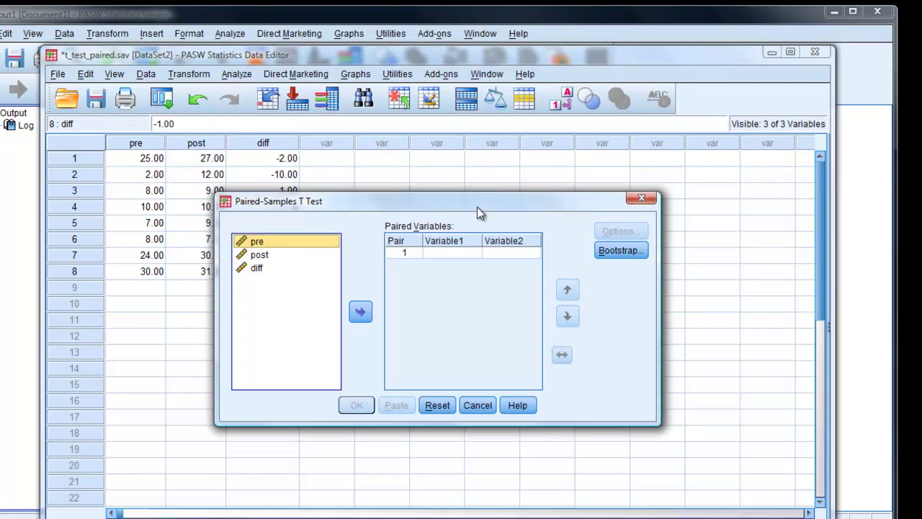
{"action": "left_click", "coordinate": [256, 255]}
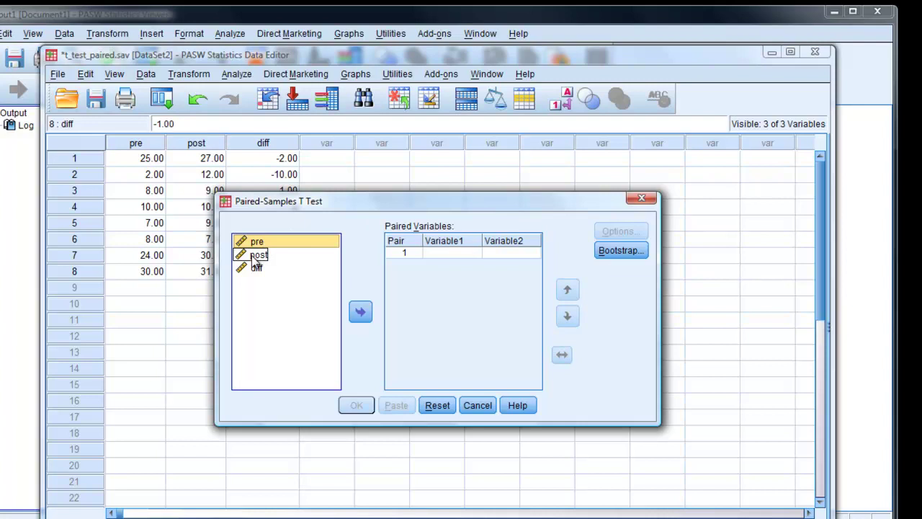
{"action": "left_click", "coordinate": [258, 255], "text": "ctrl"}
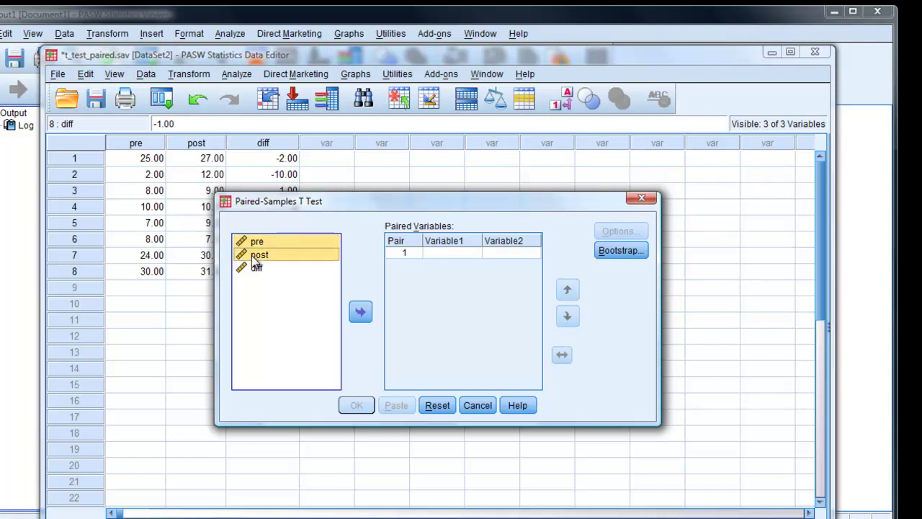
{"action": "left_click", "coordinate": [361, 314]}
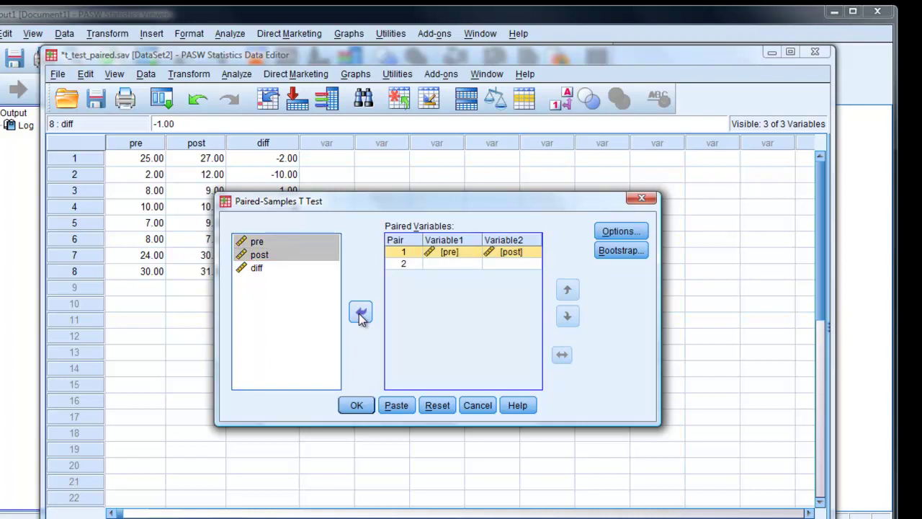
{"action": "left_click", "coordinate": [360, 406]}
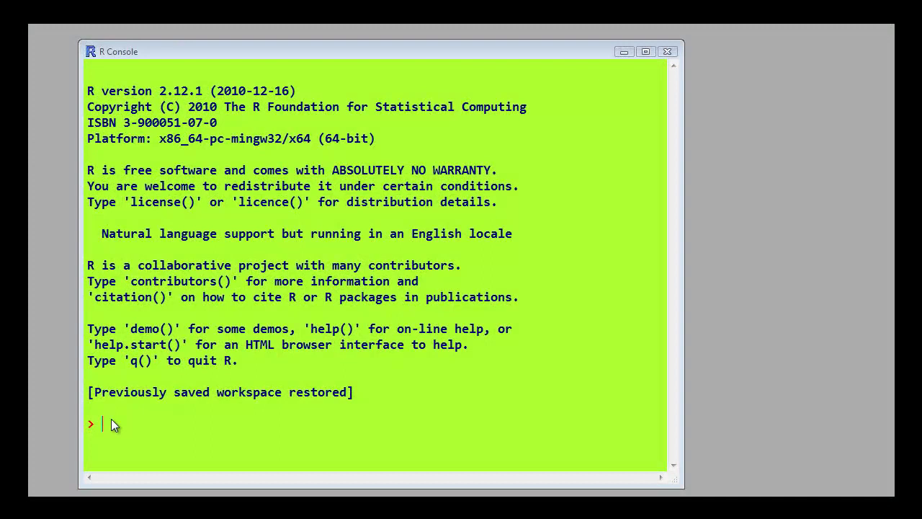
Run library(Rcmdr) in the R Console and move the R Commander window over the console.
{"action": "left_click", "coordinate": [114, 425]}
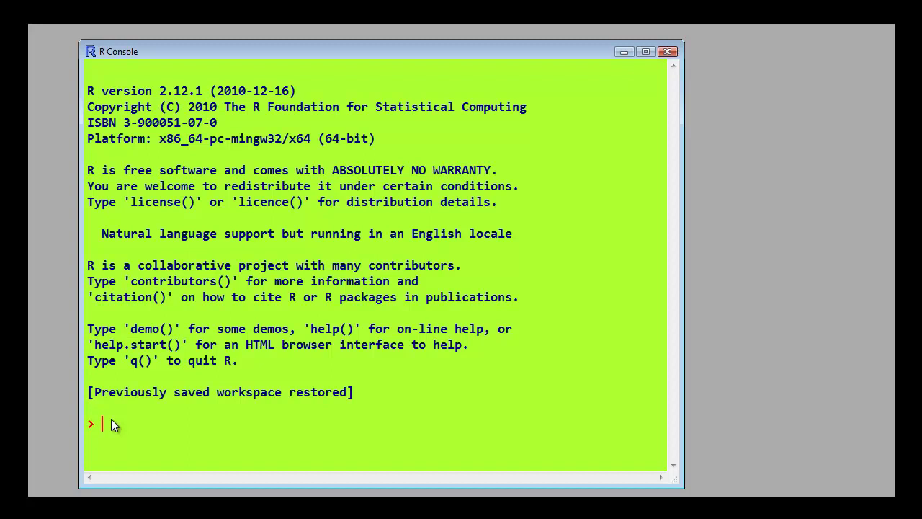
{"action": "type", "text": "llob"}
{"action": "key", "text": "BackSpace"}
{"action": "key", "text": "BackSpace"}
{"action": "type", "text": "brary(Rcmdr)"}
{"action": "key", "text": "Return"}
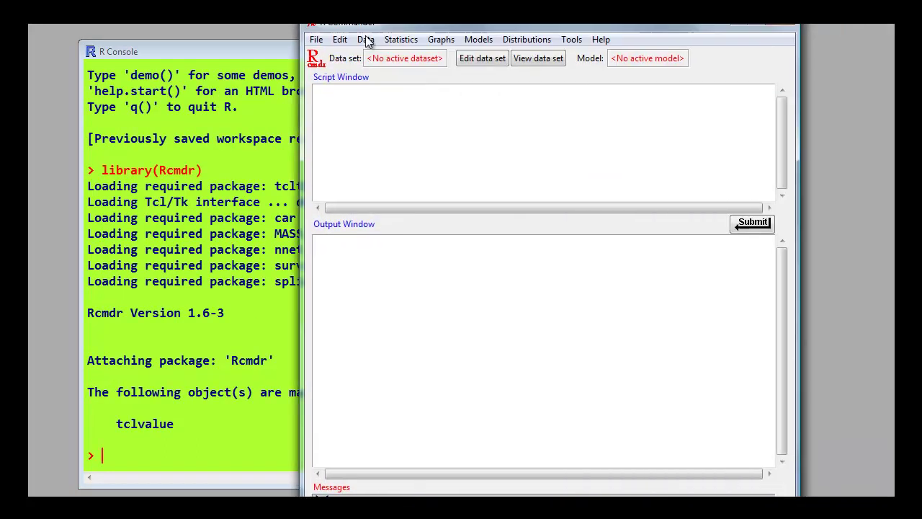
{"action": "left_click_drag", "start_coordinate": [417, 26], "coordinate": [282, 27]}
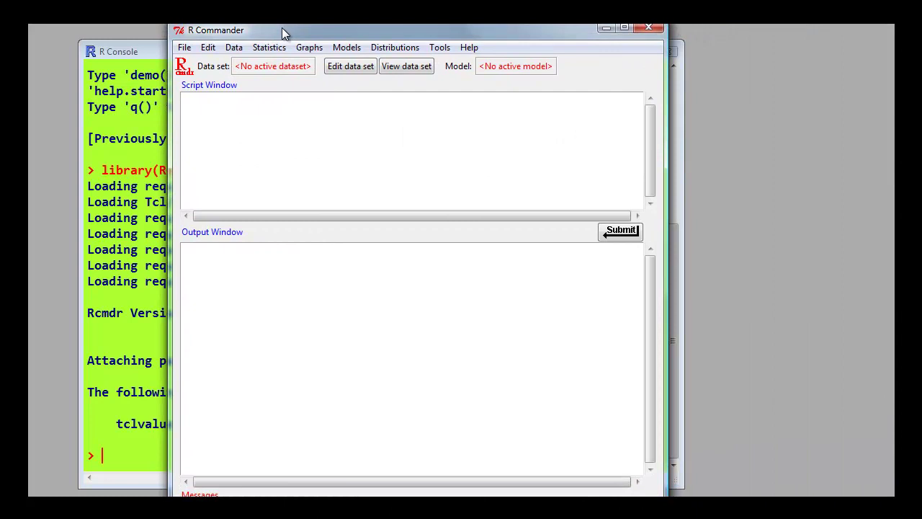
Import t_test_paired.sav from SPSS as mydataframe and view its eight pre and post scores.
{"action": "left_click", "coordinate": [238, 49]}
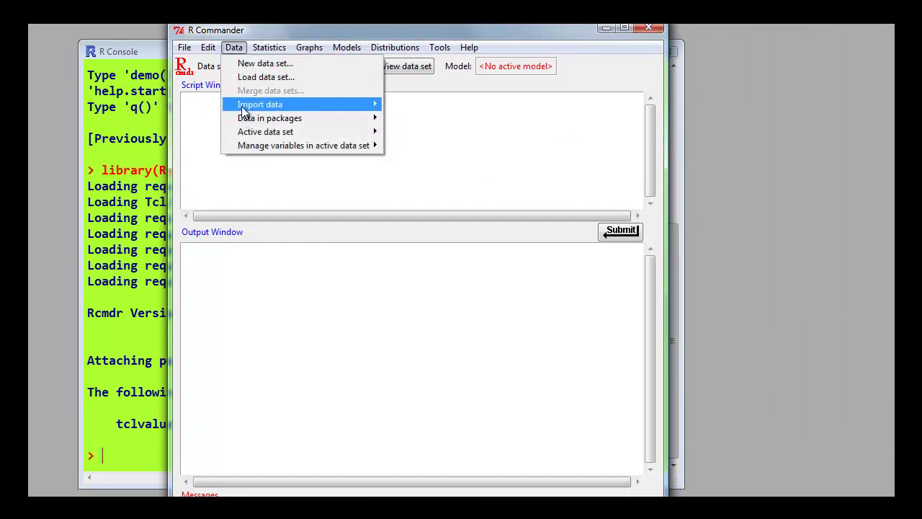
{"action": "mouse_move", "coordinate": [245, 107]}
{"action": "left_click", "coordinate": [409, 116]}
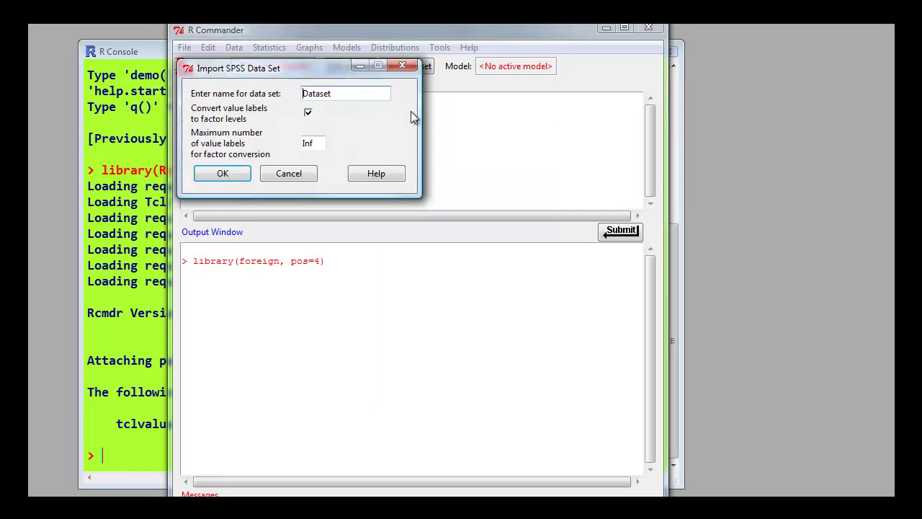
{"action": "left_click_drag", "start_coordinate": [339, 90], "coordinate": [259, 93]}
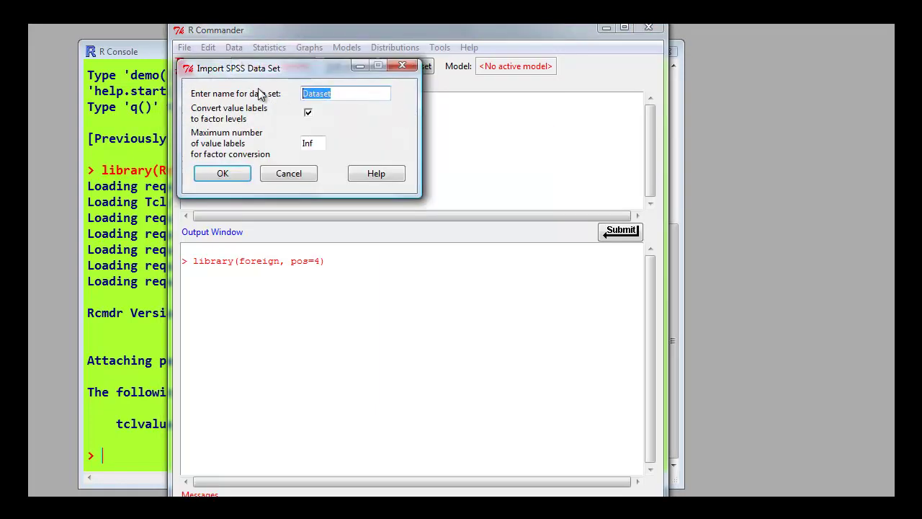
{"action": "type", "text": "mydataframe"}
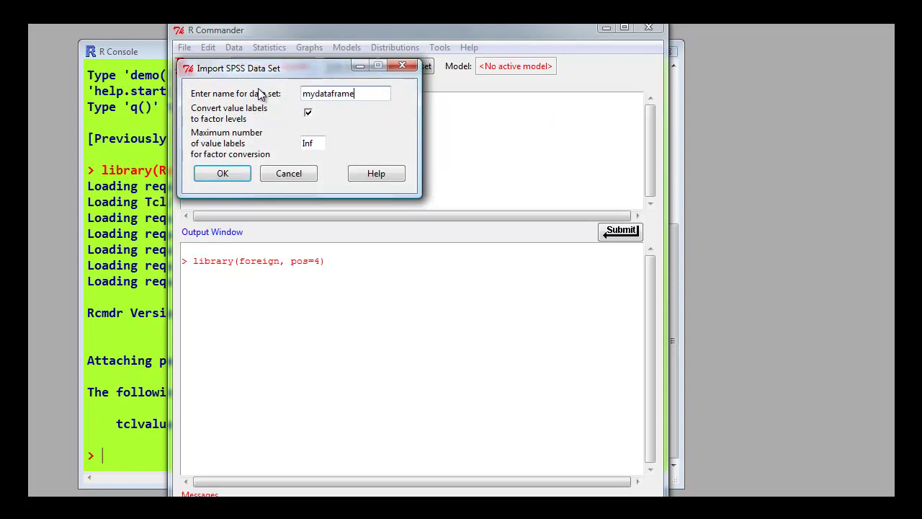
{"action": "left_click", "coordinate": [230, 174]}
{"action": "left_click", "coordinate": [429, 173]}
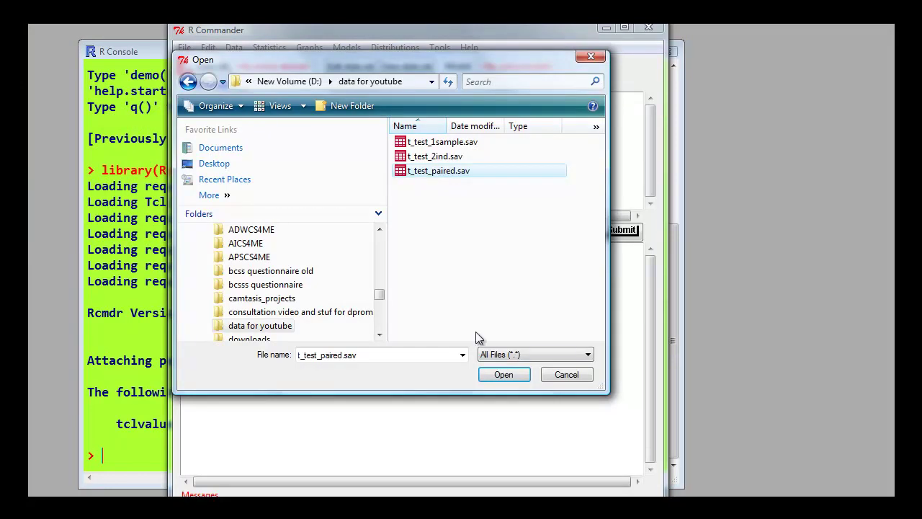
{"action": "left_click", "coordinate": [502, 376]}
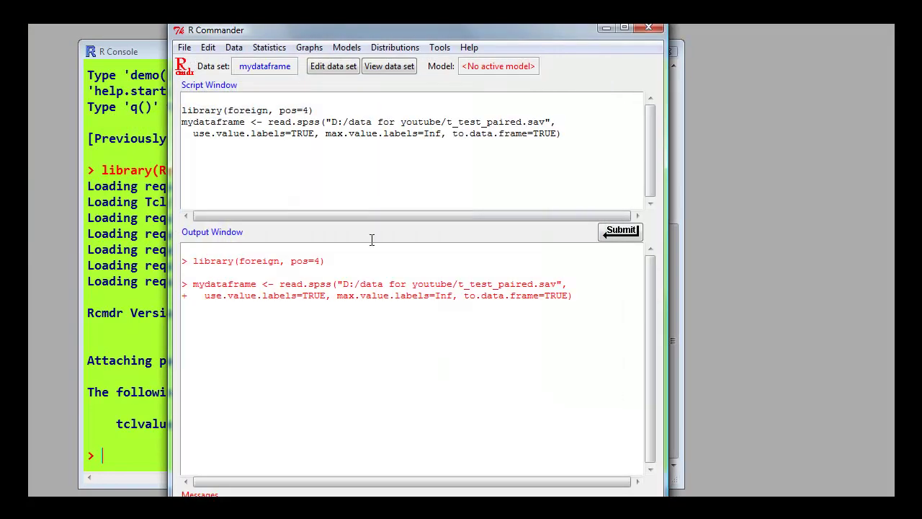
{"action": "left_click", "coordinate": [330, 66]}
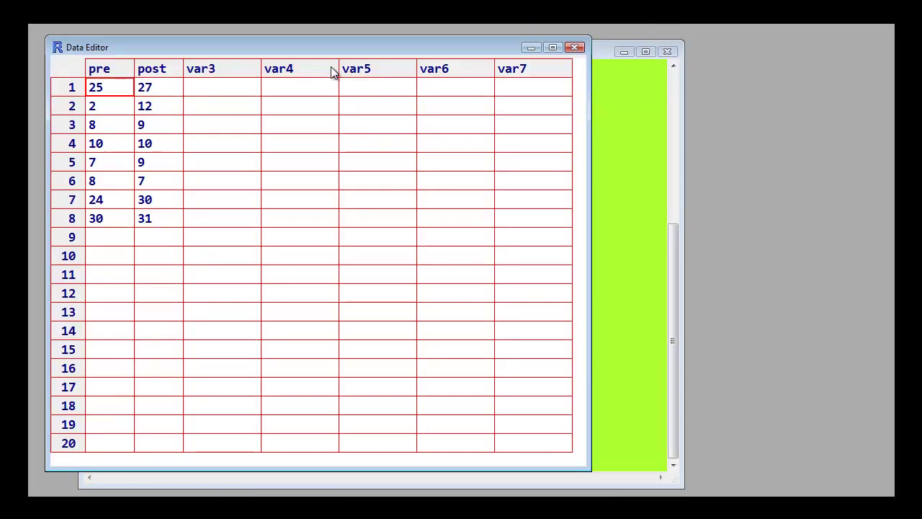
{"action": "left_click_drag", "start_coordinate": [322, 42], "coordinate": [377, 78]}
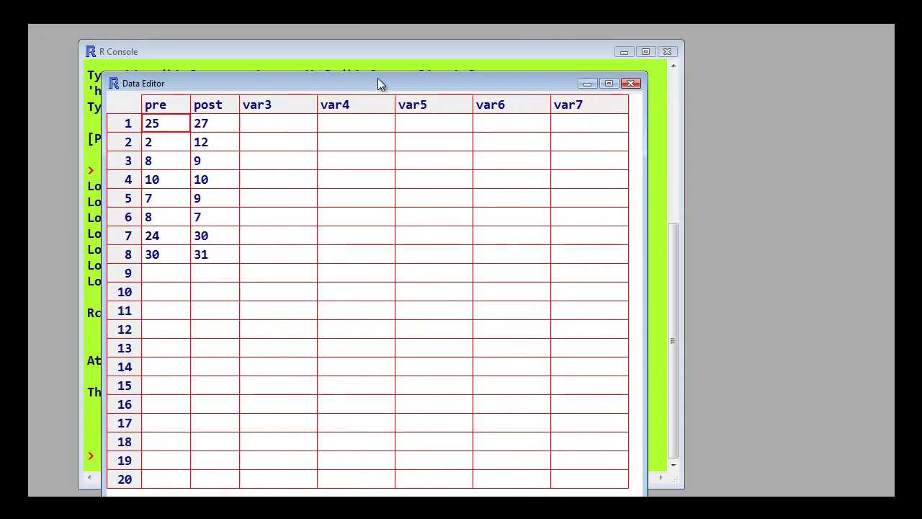
Close the data view and run a paired t-test with pre as first and post as second variable.
{"action": "left_click", "coordinate": [630, 83]}
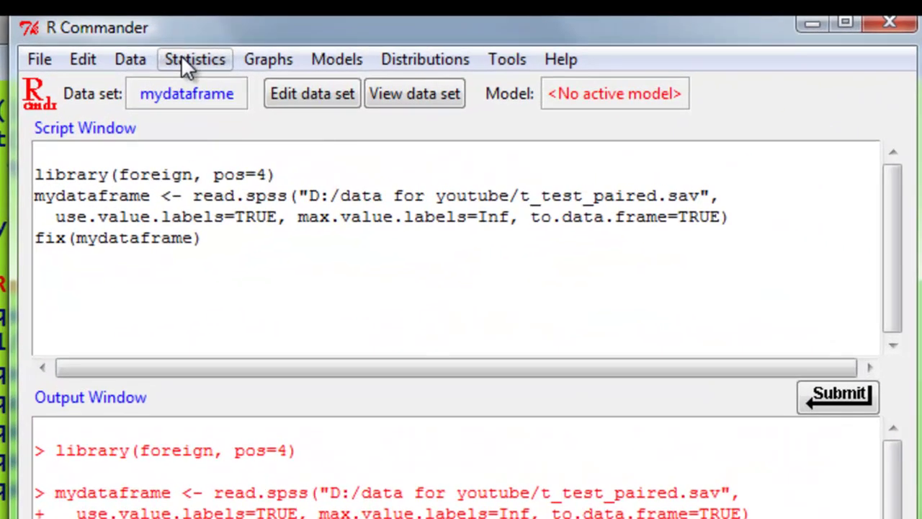
{"action": "left_click", "coordinate": [183, 58]}
{"action": "mouse_move", "coordinate": [196, 137]}
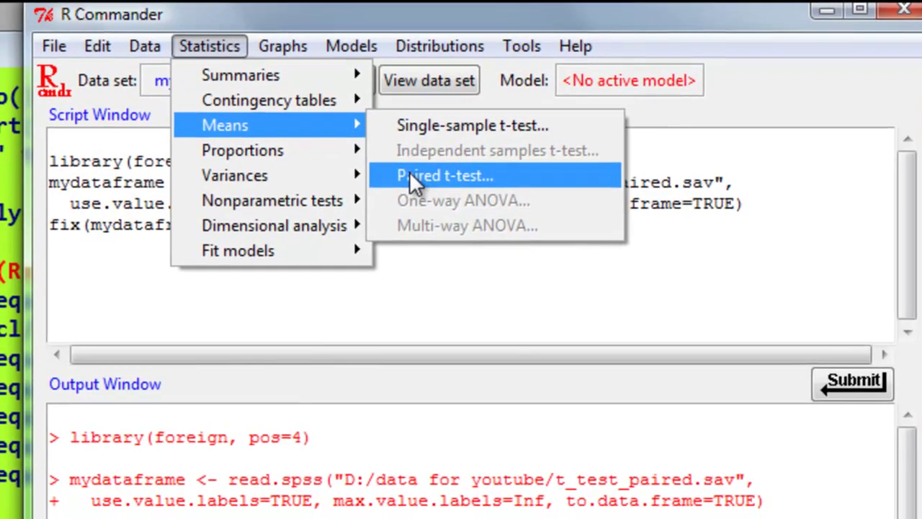
{"action": "left_click", "coordinate": [410, 173]}
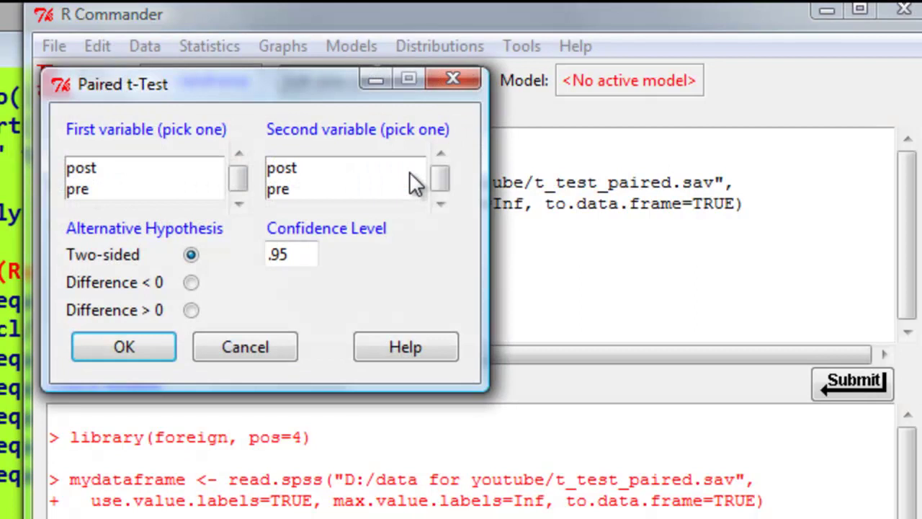
{"action": "left_click", "coordinate": [82, 185]}
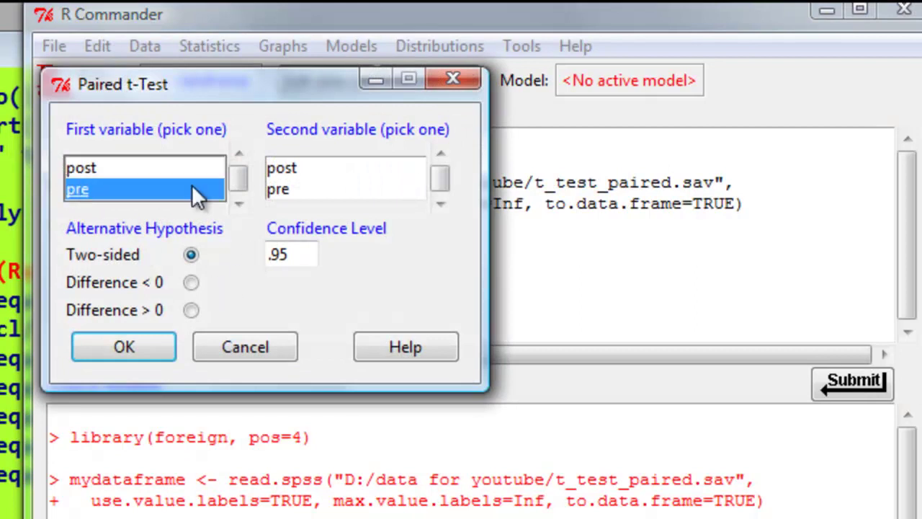
{"action": "left_click", "coordinate": [284, 166]}
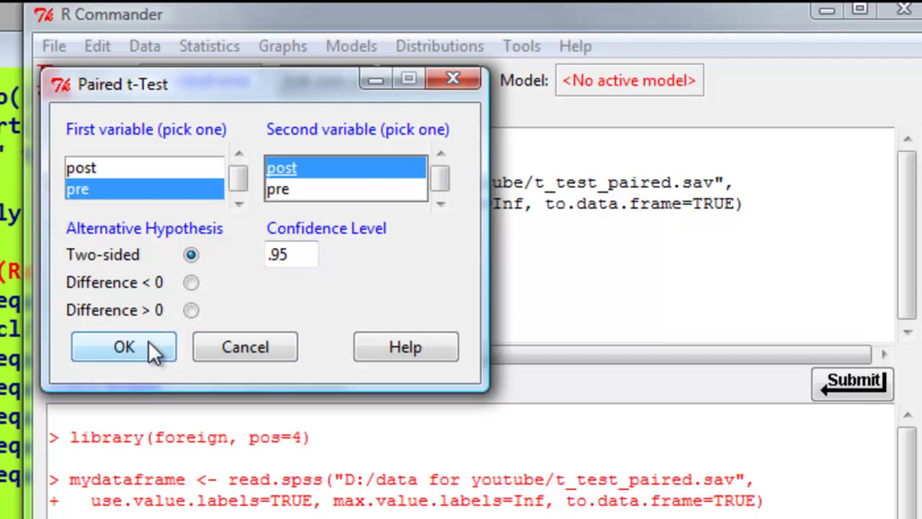
{"action": "left_click", "coordinate": [124, 347]}
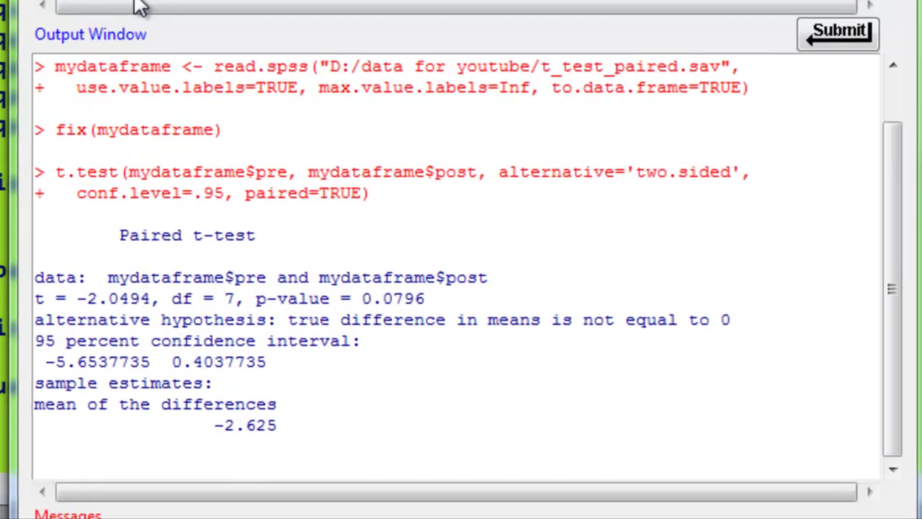